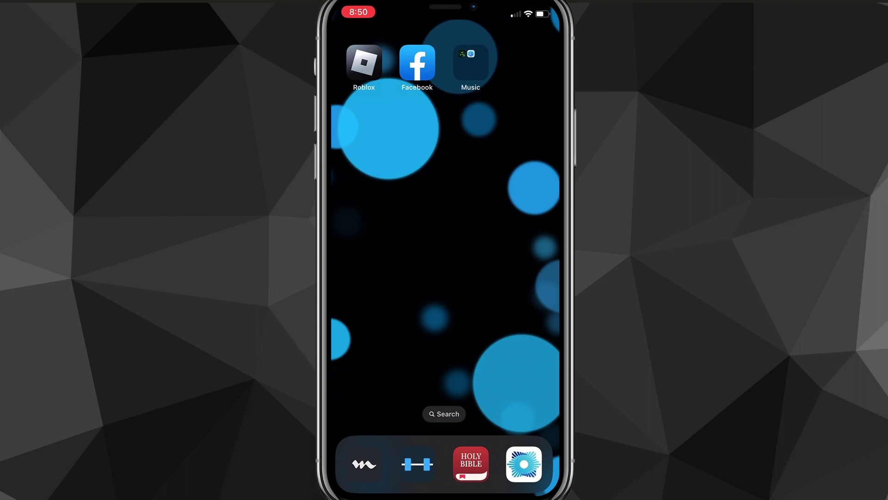
# Launch Settings from the suggestions and activate its search field.
pyautogui.click(444, 414)
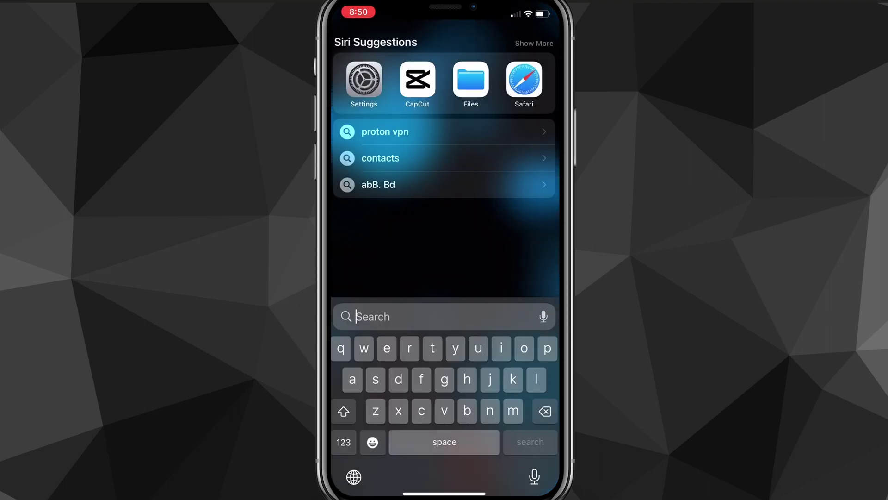
pyautogui.click(366, 79)
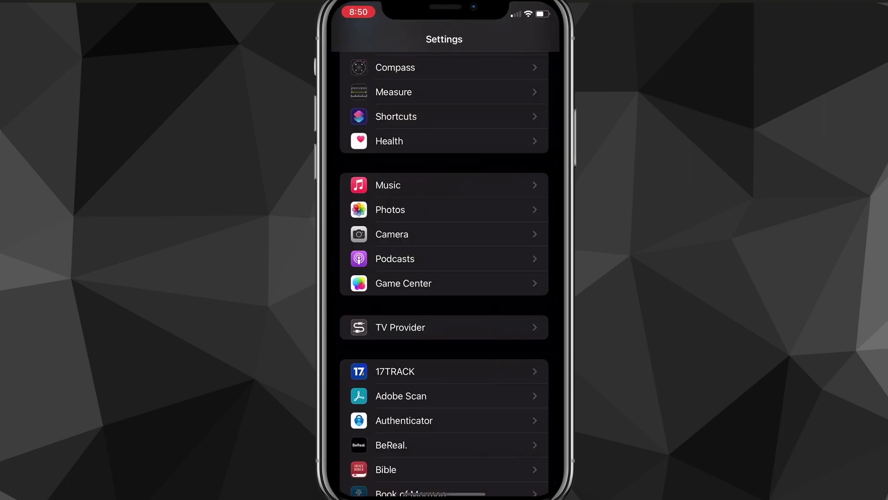
pyautogui.scroll(15, 445, 278)
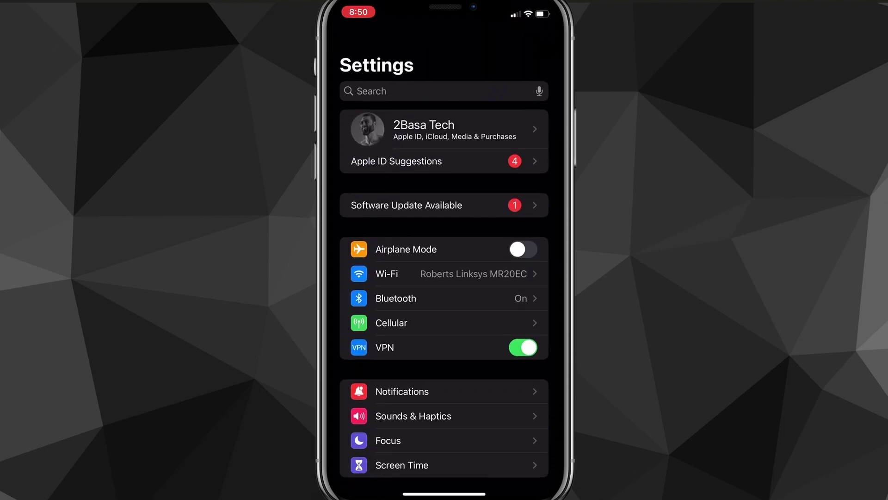
pyautogui.scroll(-5, 444, 278)
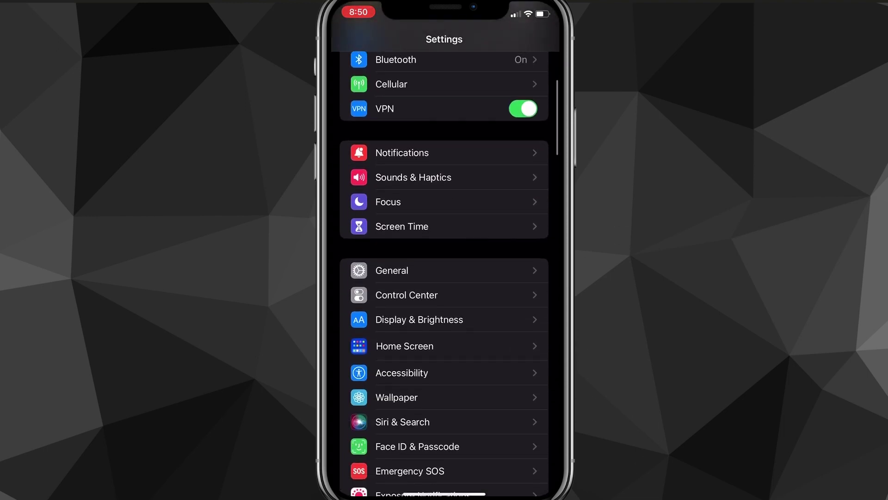
pyautogui.scroll(5, 445, 277)
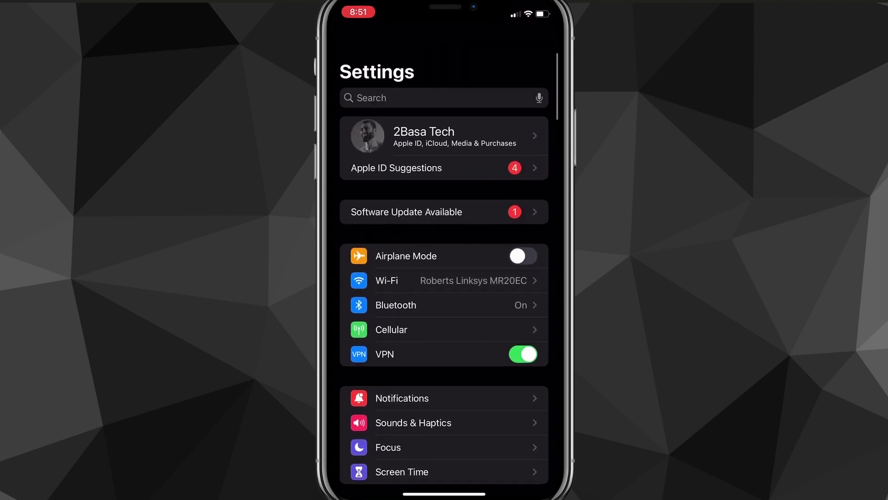
pyautogui.click(444, 94)
pyautogui.write('S')
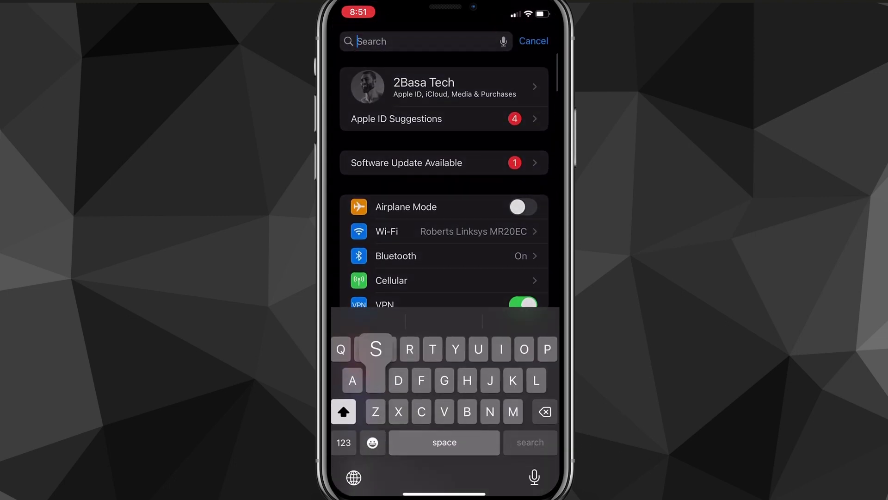
pyautogui.write('creen')
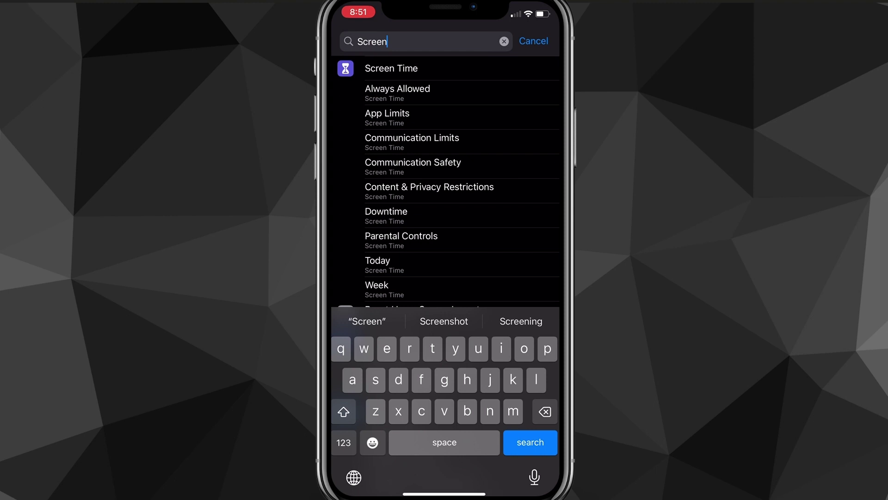
# Open Screen Time from the 'Screen' search results.
pyautogui.click(392, 68)
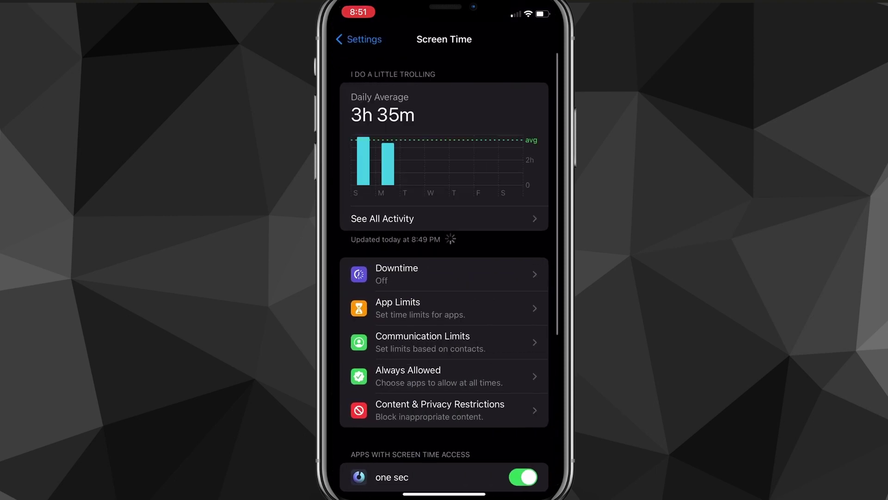
pyautogui.scroll(-3, 444, 278)
pyautogui.scroll(-4, 444, 278)
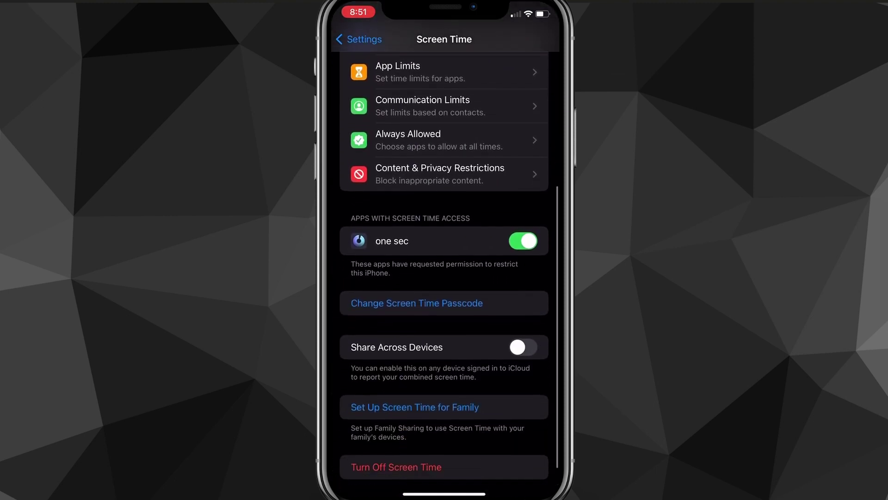
pyautogui.scroll(4, 444, 278)
pyautogui.scroll(3, 445, 278)
pyautogui.scroll(-2, 444, 277)
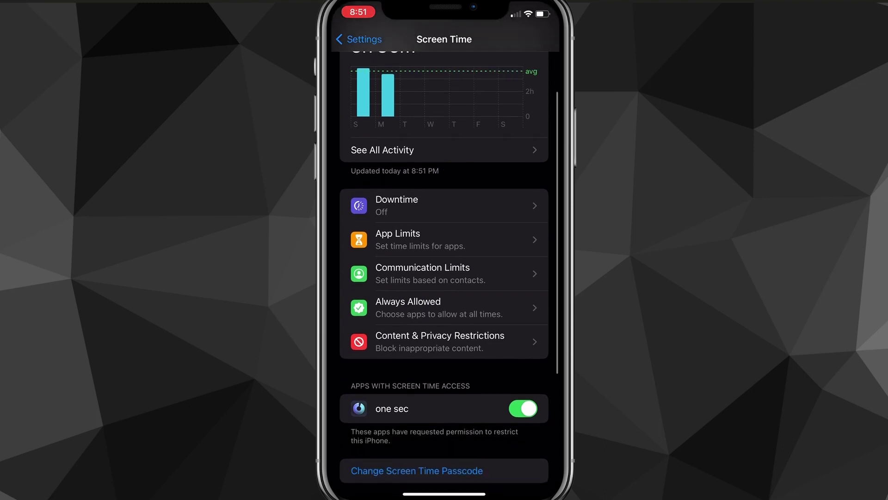
# Open App Limits, try turning it off, then go back to Screen Time.
pyautogui.click(417, 240)
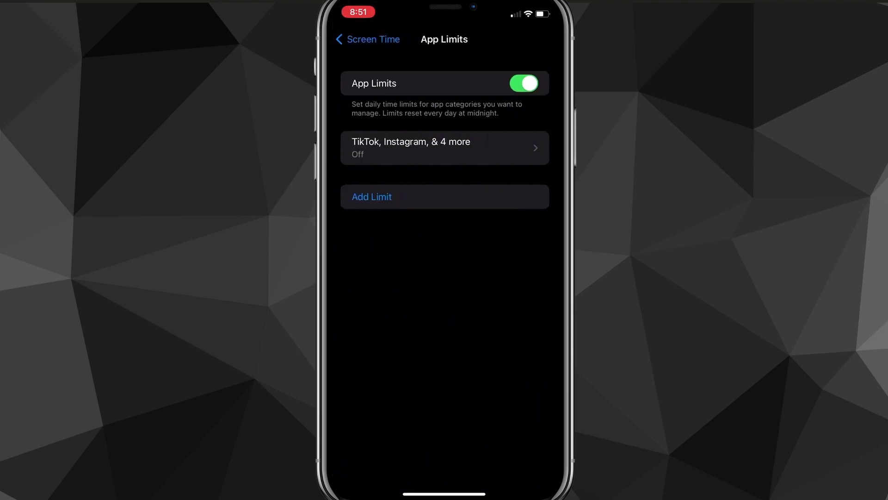
pyautogui.click(524, 83)
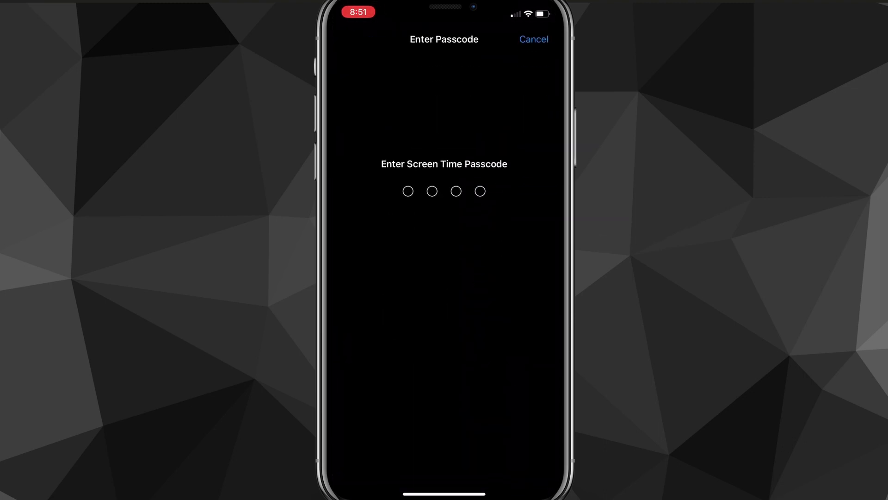
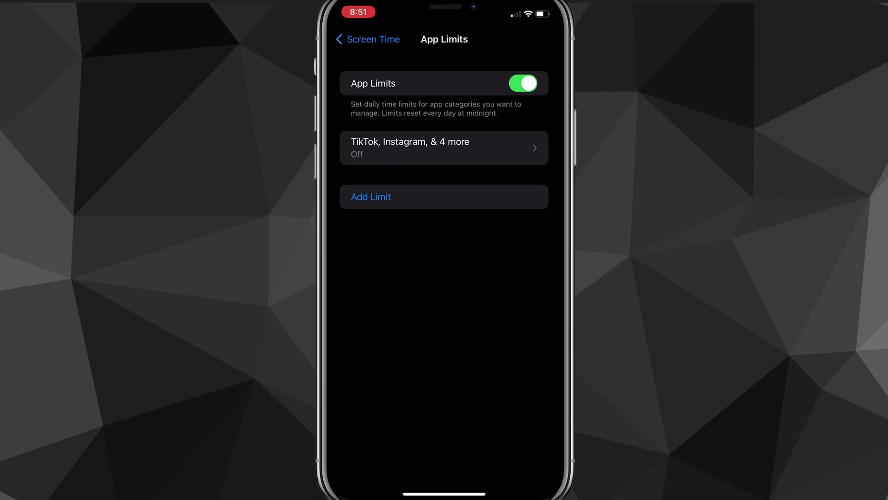
pyautogui.click(367, 40)
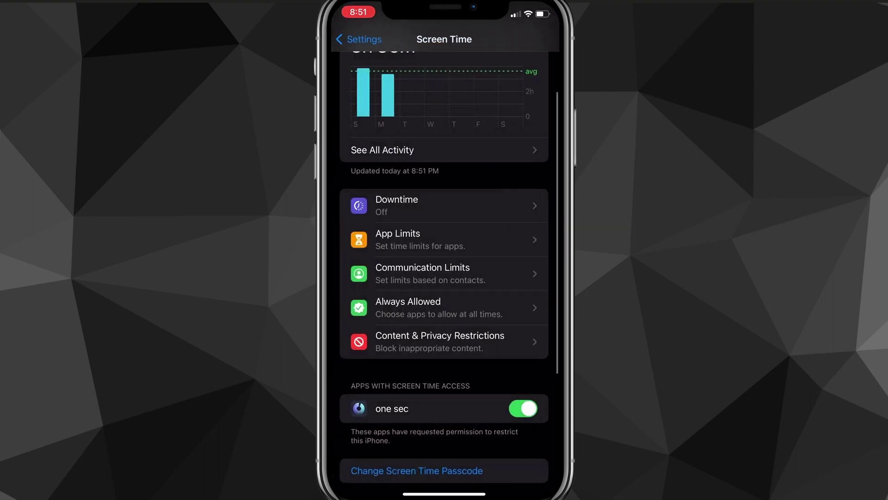
pyautogui.scroll(-2, 445, 278)
pyautogui.scroll(3, 444, 277)
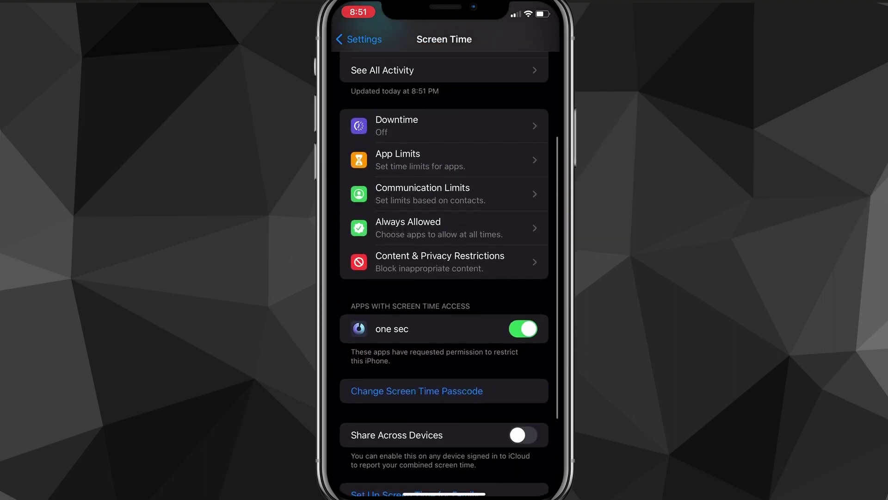
pyautogui.scroll(-3, 445, 278)
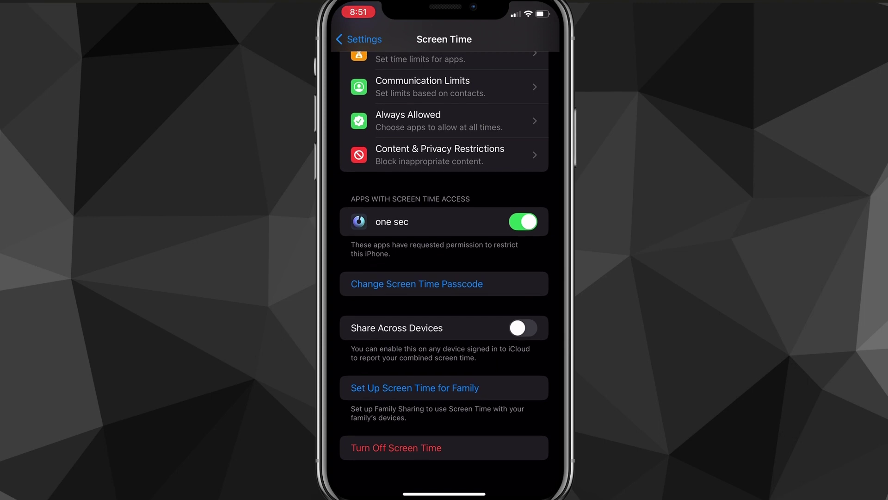
# Choose Turn Off Screen Time Passcode from the Change Screen Time Passcode options.
pyautogui.click(416, 284)
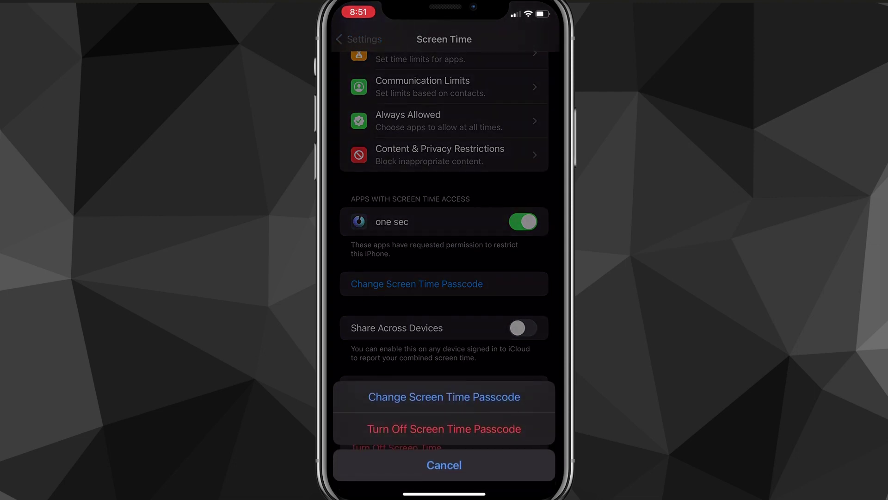
pyautogui.click(444, 428)
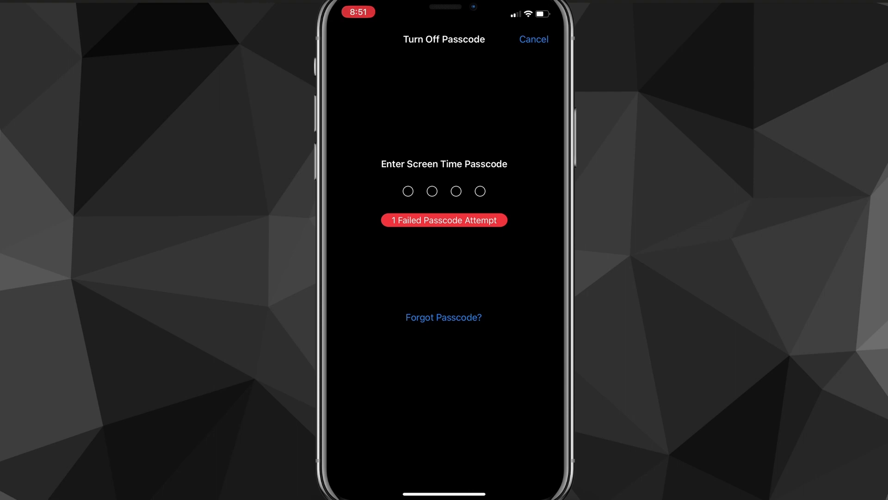
# Select Forgot Passcode? on the Turn Off Passcode screen.
pyautogui.click(443, 317)
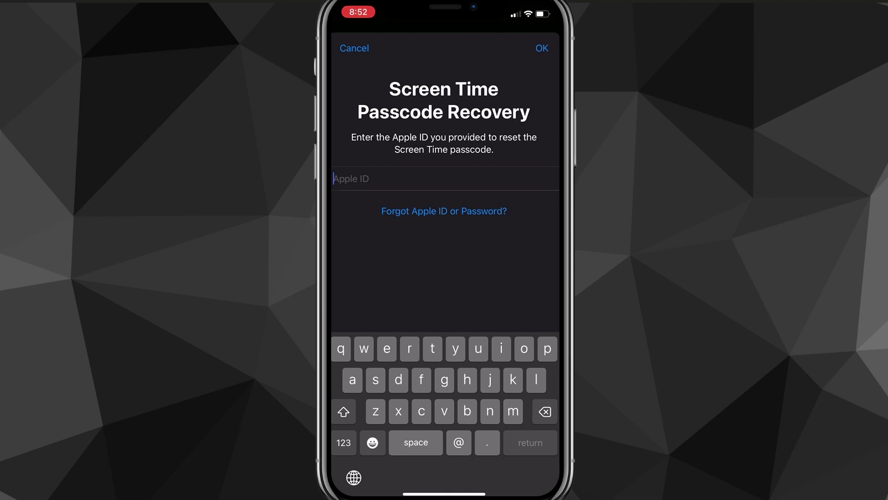
# Submit the empty Apple ID, dismiss the missing Apple ID alert, and cancel recovery.
pyautogui.click(543, 48)
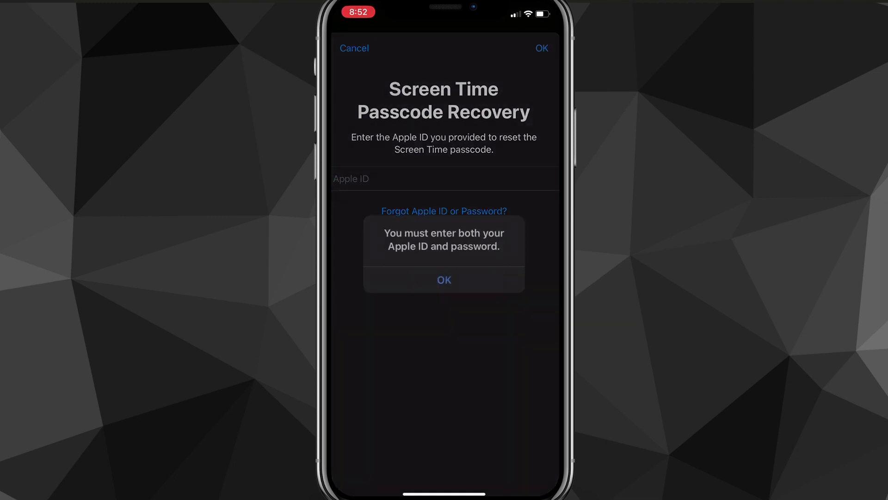
pyautogui.click(444, 278)
pyautogui.click(354, 49)
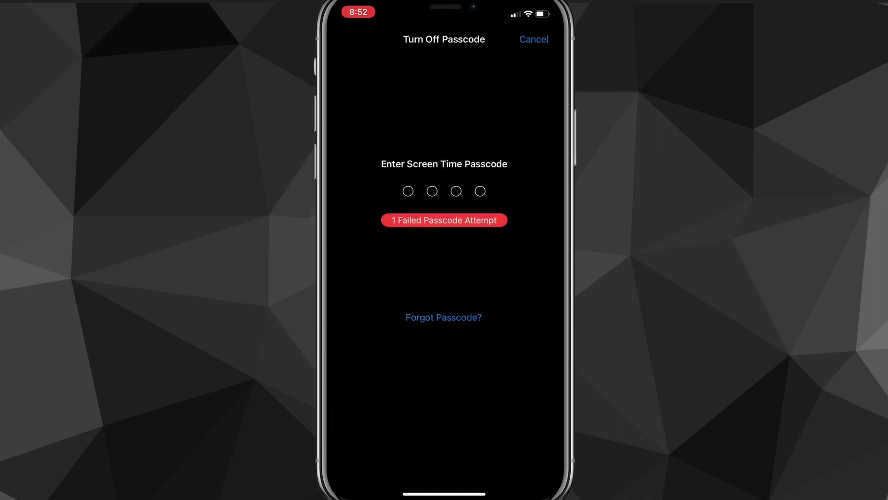